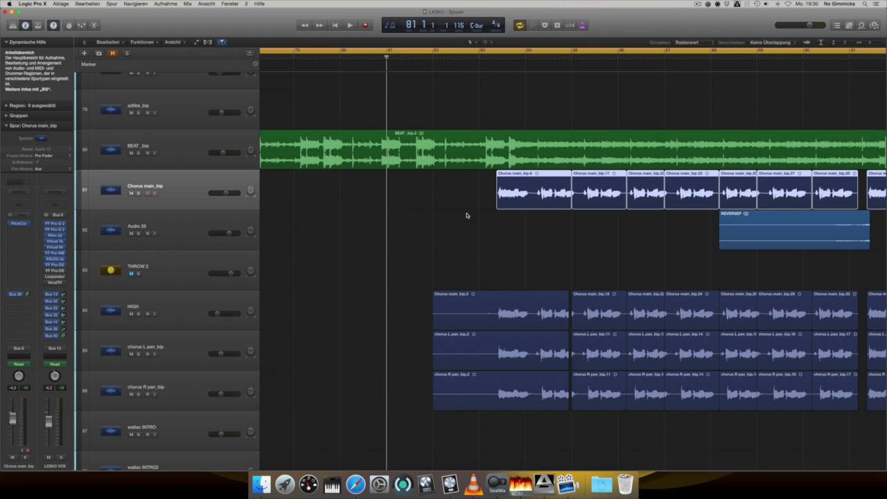
- Play the arrangement from bar 80 into the chorus vocals, then stop
left_click(352, 56)
left_click(350, 25)
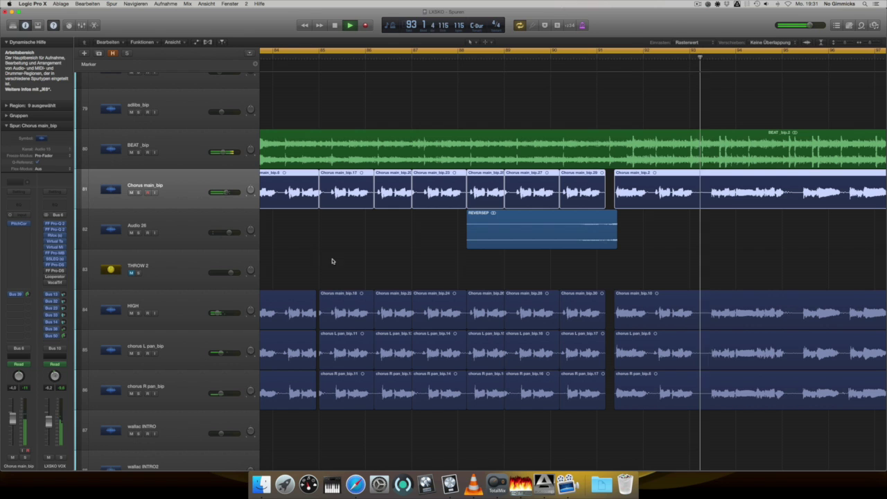
key("space")
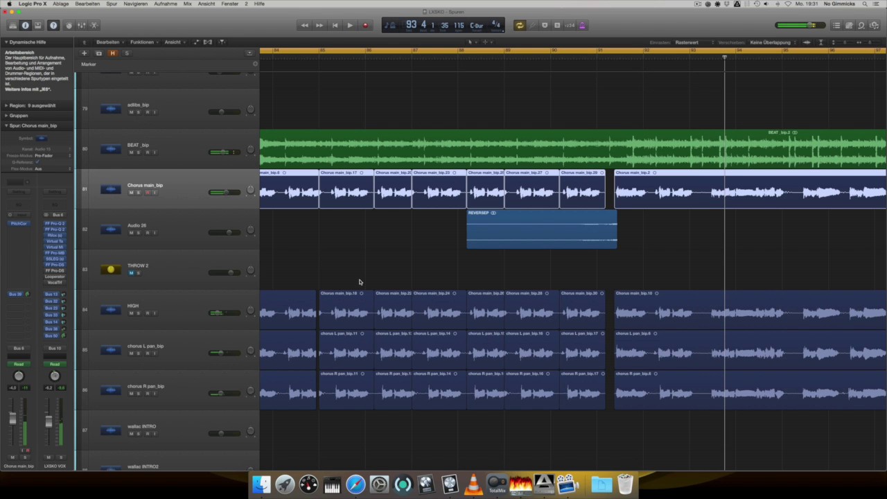
- Scroll back and restart playback from bar 86, ahead of the reversed REVERSEP region
scroll(334, 275, "left", 2)
scroll(334, 276, "left", 2)
scroll(334, 275, "left", 3)
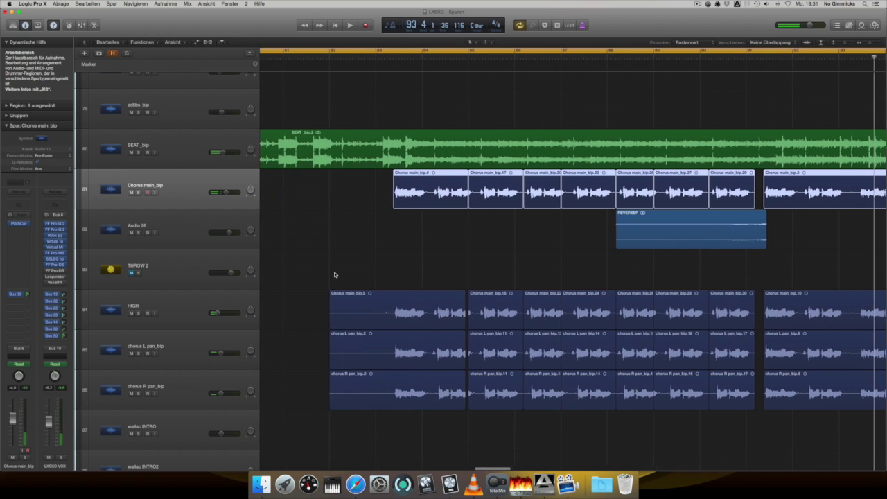
scroll(375, 273, "left", 1)
key("space")
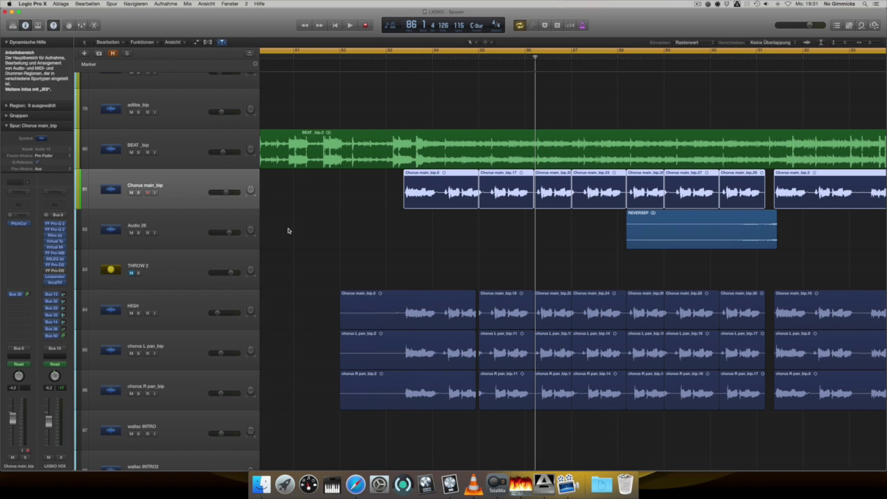
- Mute Chorus main_bip, HIGH and both chorus pan tracks, then play from bar 83
key("ctrl+m")
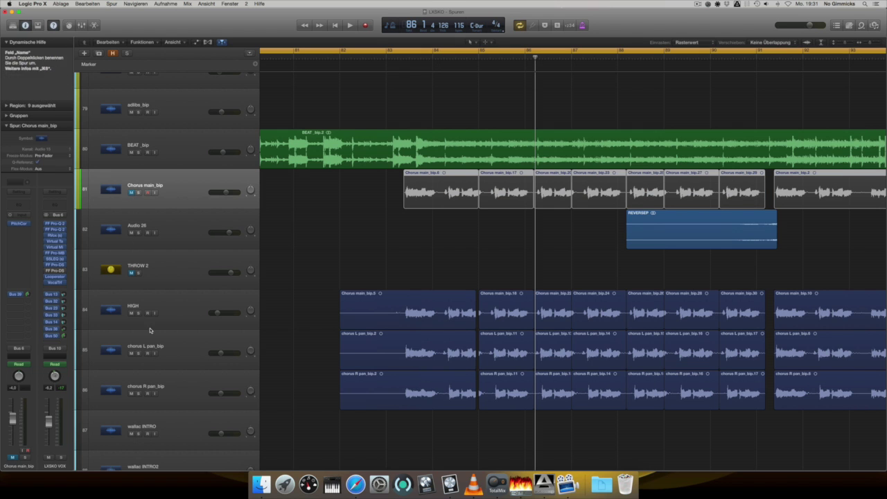
left_click_drag(131, 312, 130, 381)
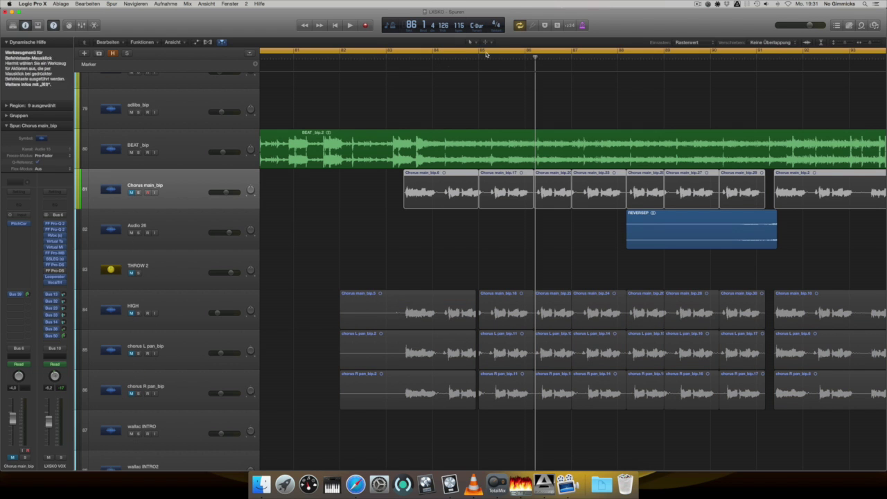
double_click(399, 57)
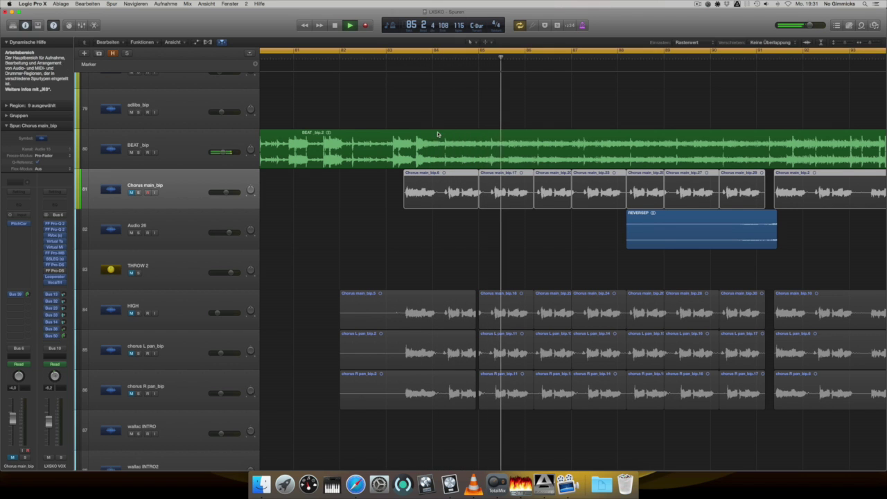
- Follow playback through the reversed REVERSEP region to around bar 89
scroll(450, 250, "right", 3)
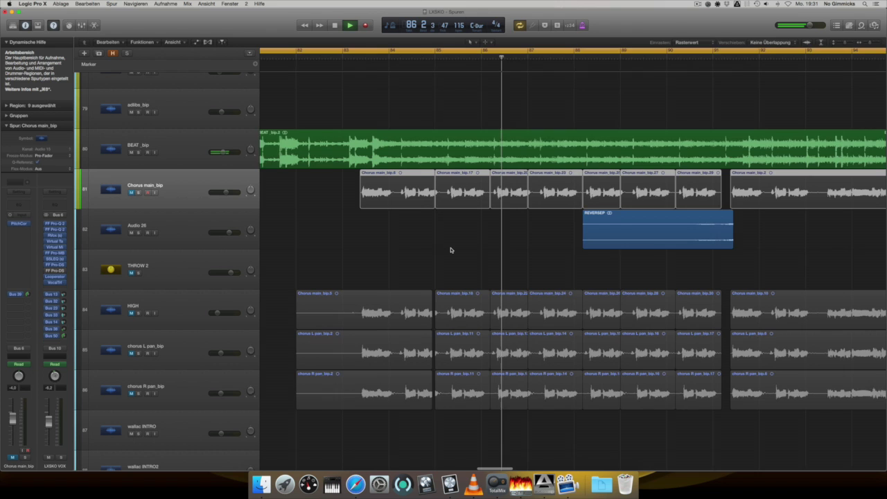
scroll(451, 250, "right", 2)
scroll(450, 249, "right", 3)
scroll(451, 249, "right", 4)
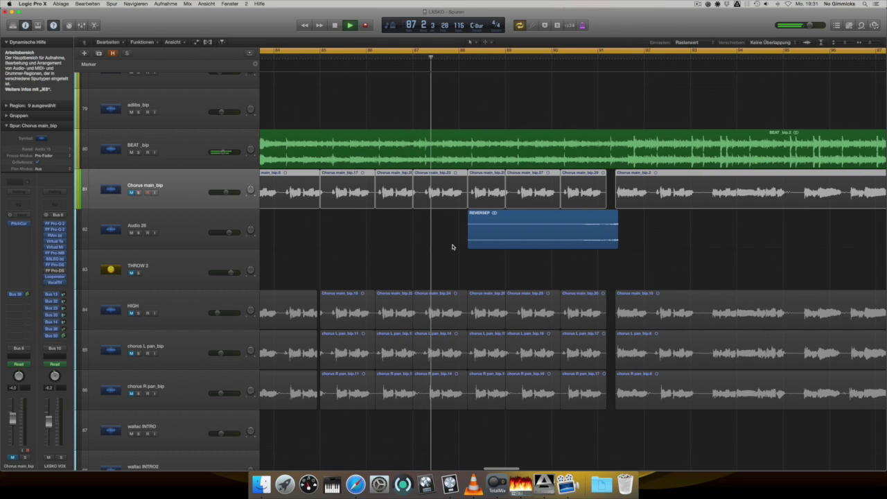
scroll(465, 247, "right", 5)
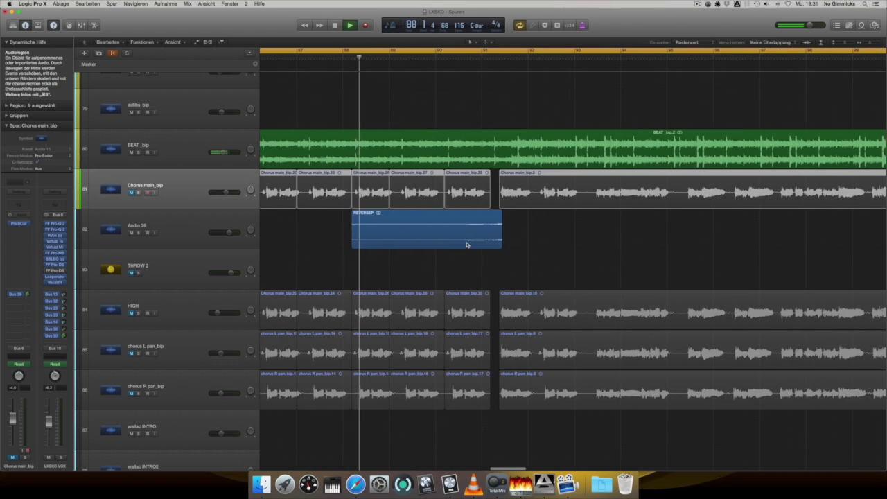
scroll(466, 246, "right", 5)
scroll(467, 244, "right", 2)
scroll(450, 251, "left", 5)
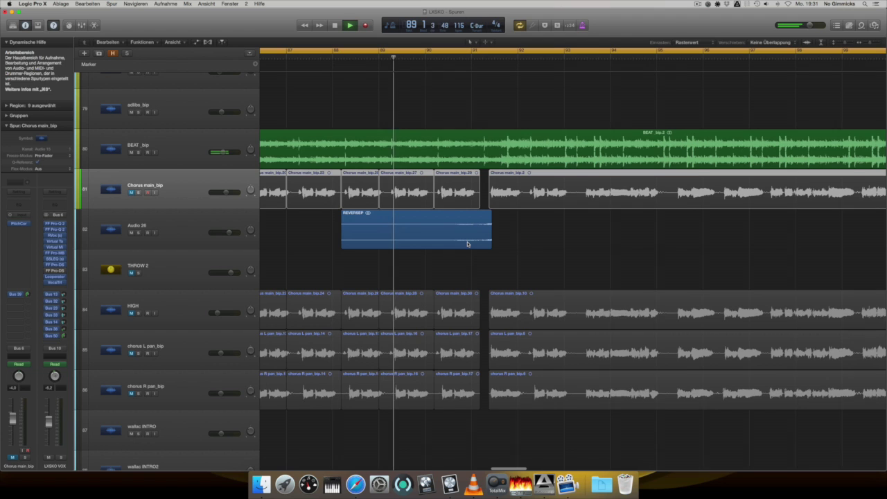
scroll(415, 265, "left", 1)
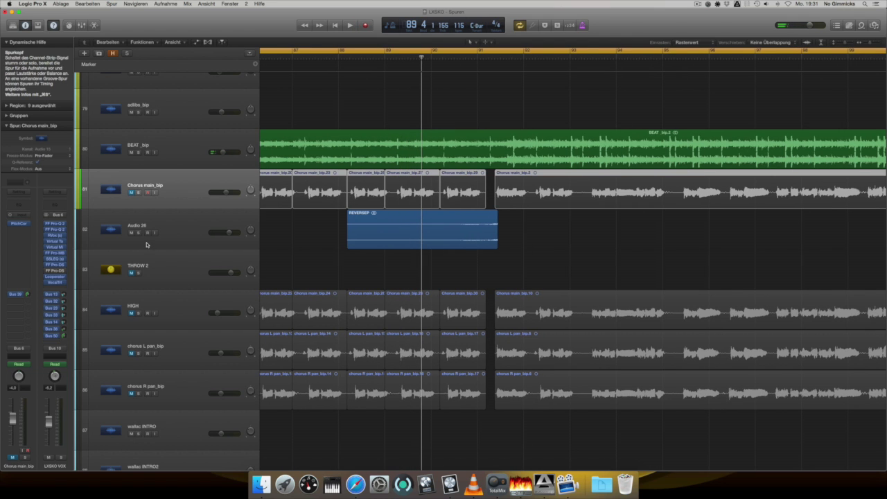
scroll(326, 253, "left", 1)
scroll(345, 255, "left", 5)
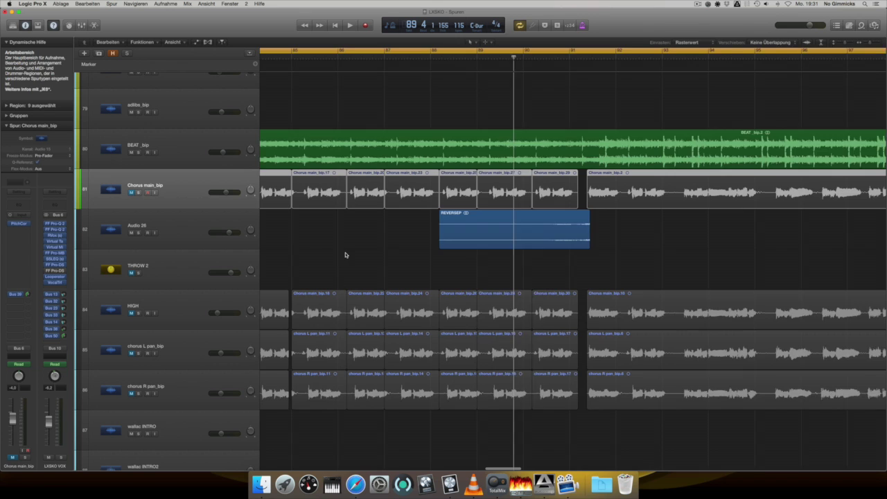
scroll(345, 255, "left", 8)
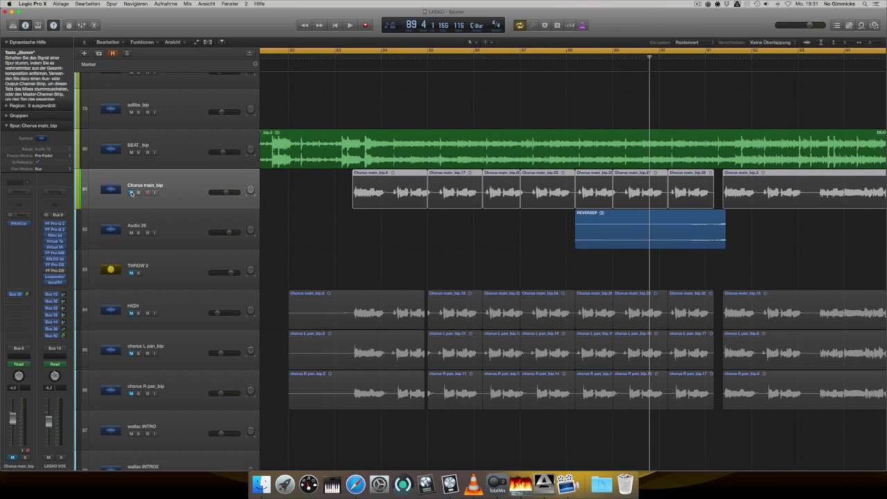
- Unmute all chorus vocal tracks, play from bar 83, and A/B the Looperator on LXSKO VOX
left_click(131, 193)
left_click(301, 220)
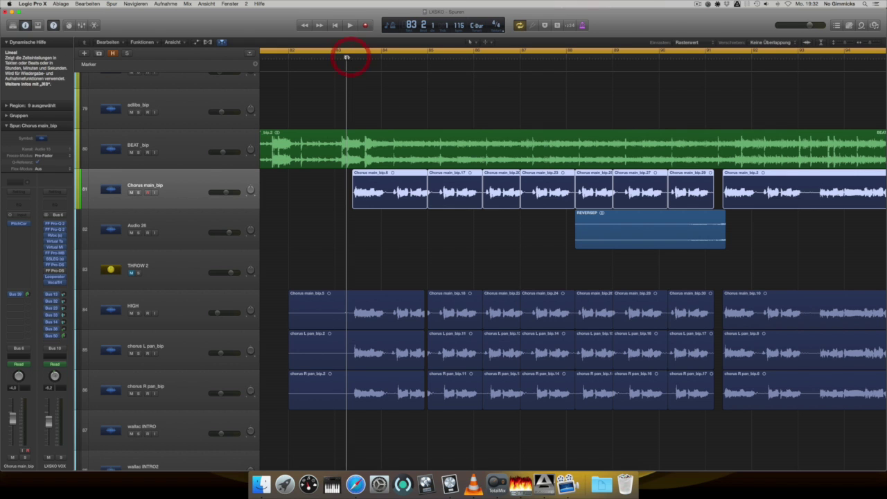
key("space")
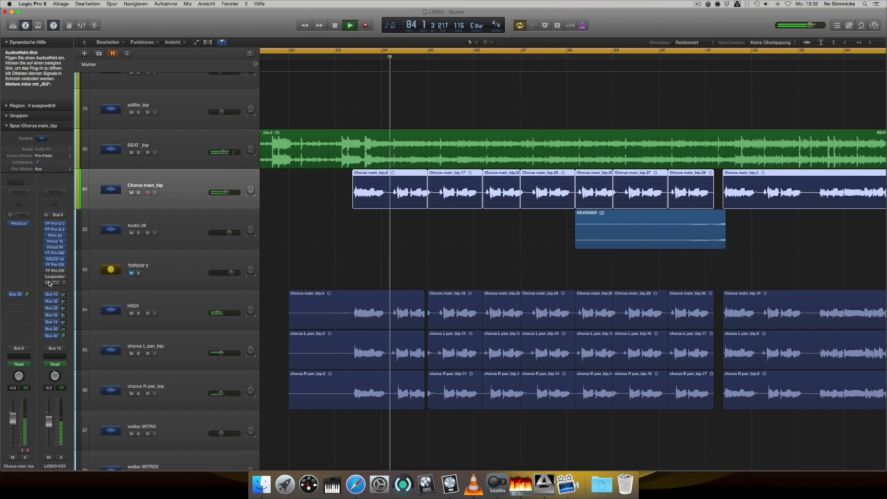
left_click(47, 282)
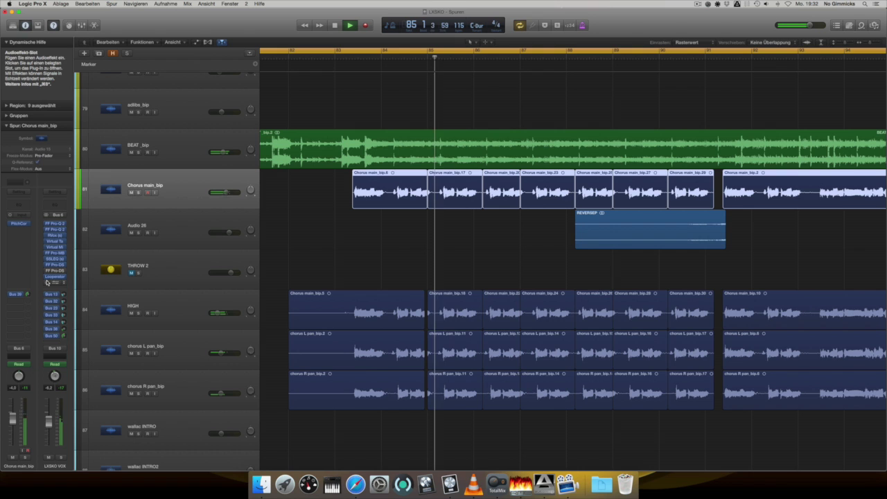
left_click(47, 281)
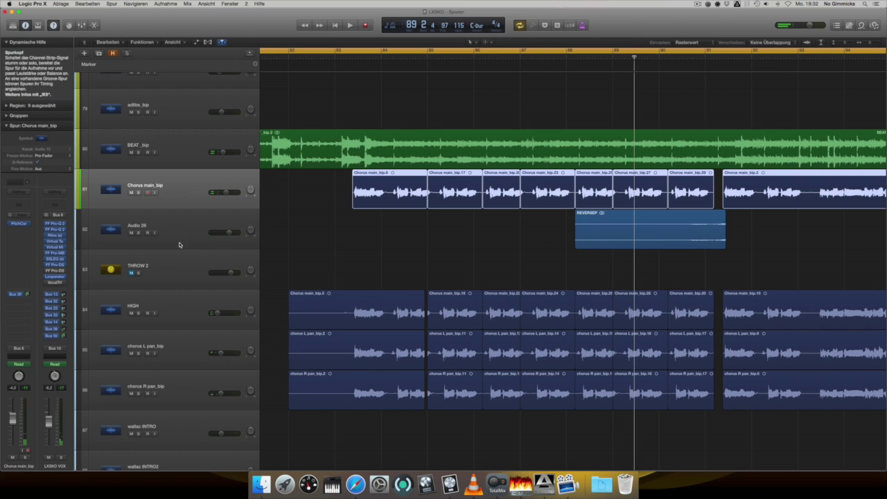
mouse_move(55, 276)
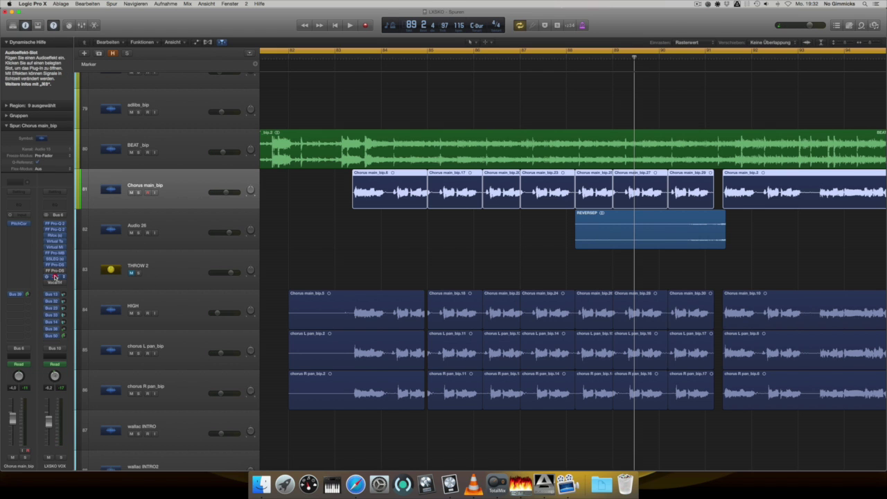
- Show Looperator's Moving Live settings beside the tracks and audition it from bar 83
left_click(56, 276)
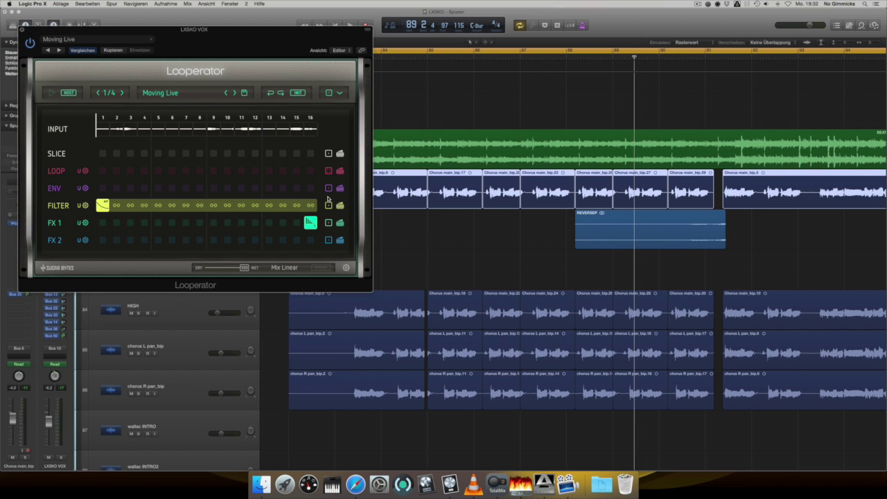
left_click_drag(175, 31, 673, 54)
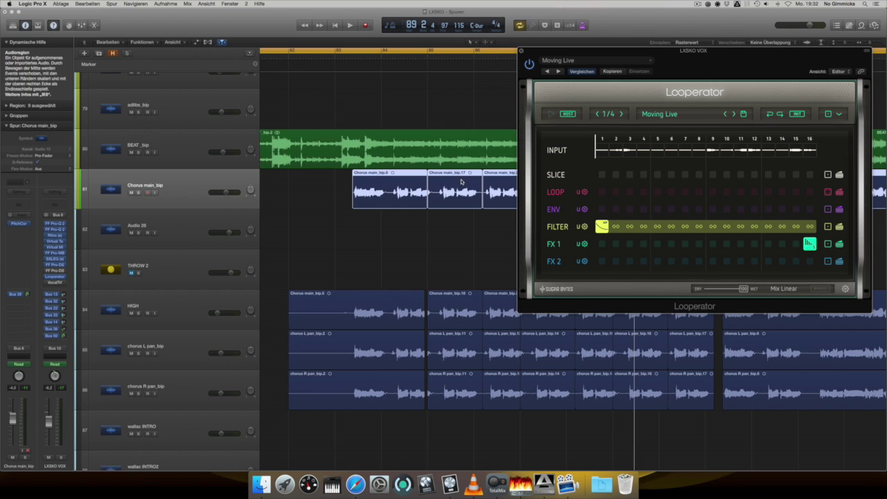
key("space")
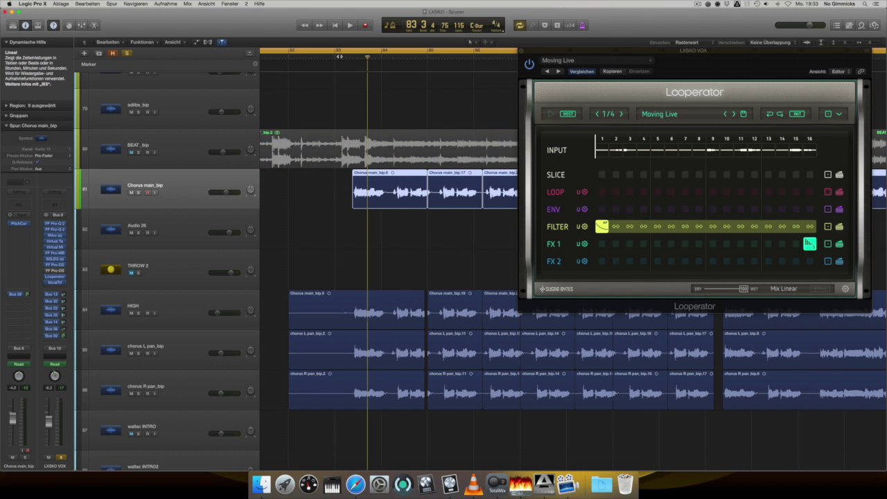
left_click(337, 56)
double_click(337, 55)
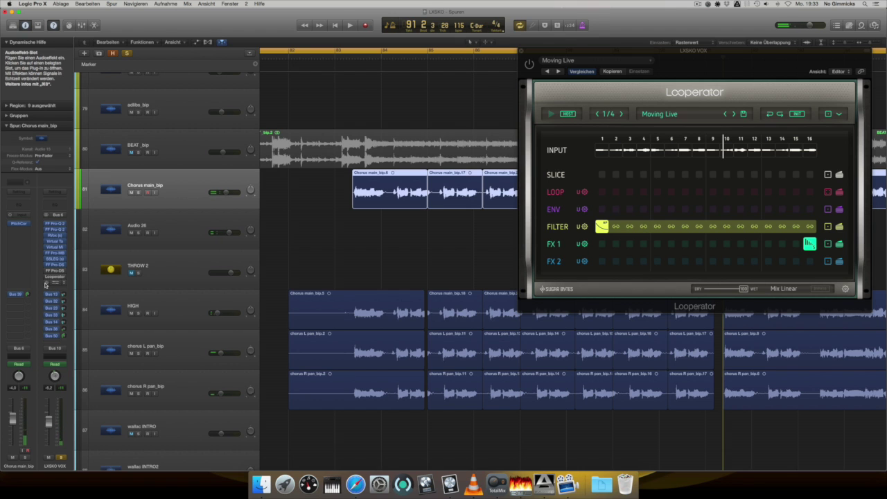
- Raise the Vocal Transformer window and compare it on and off during chorus playback
left_click(47, 280)
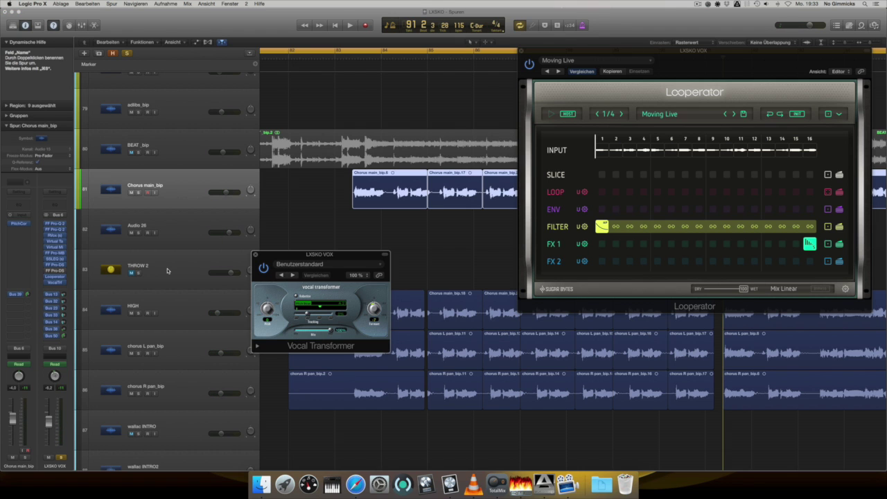
left_click_drag(320, 255, 324, 200)
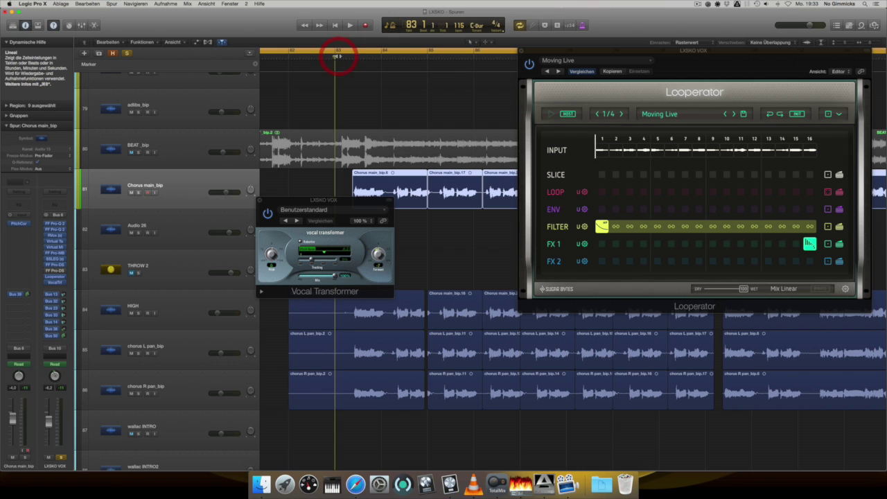
key("space")
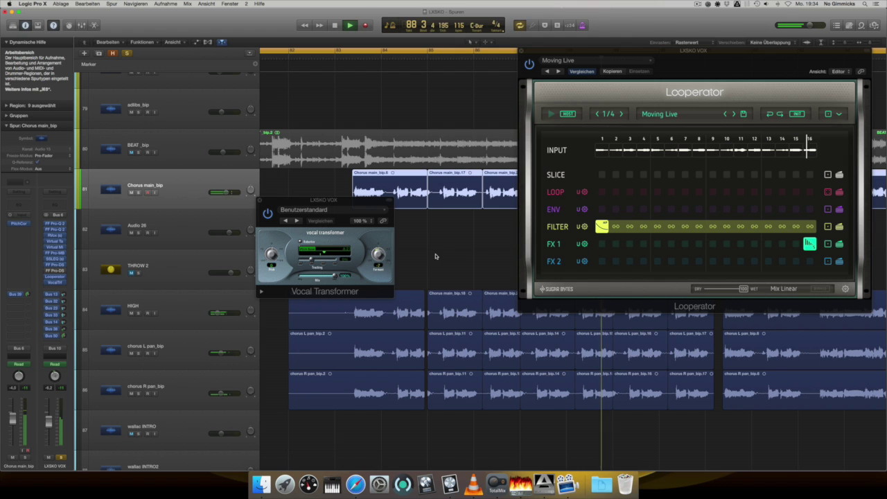
left_click(267, 216)
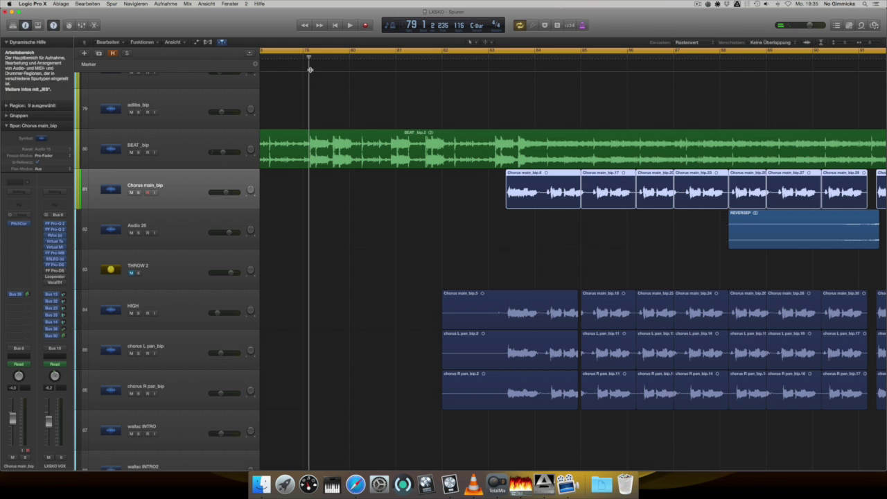
scroll(323, 84, "left", 3)
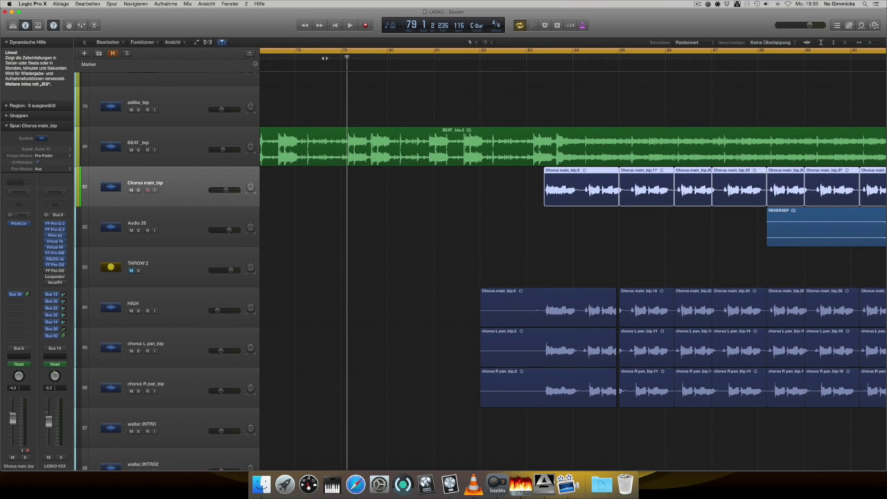
double_click(323, 56)
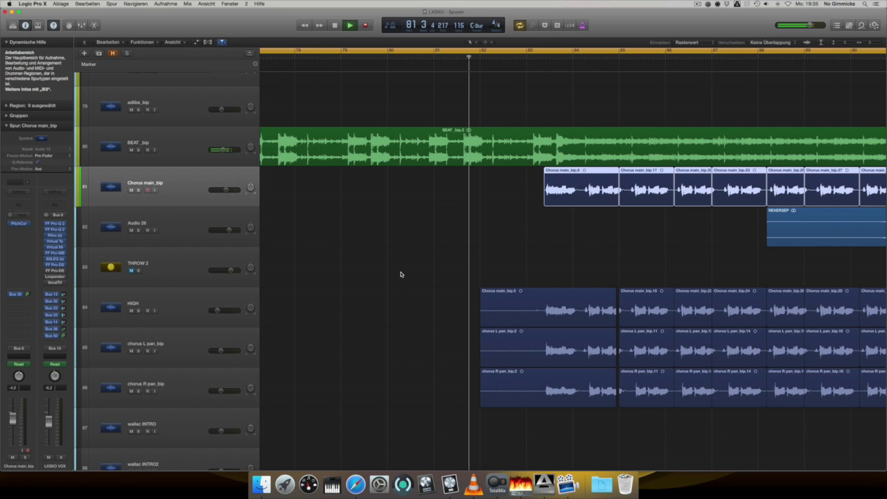
scroll(645, 287, "right", 5)
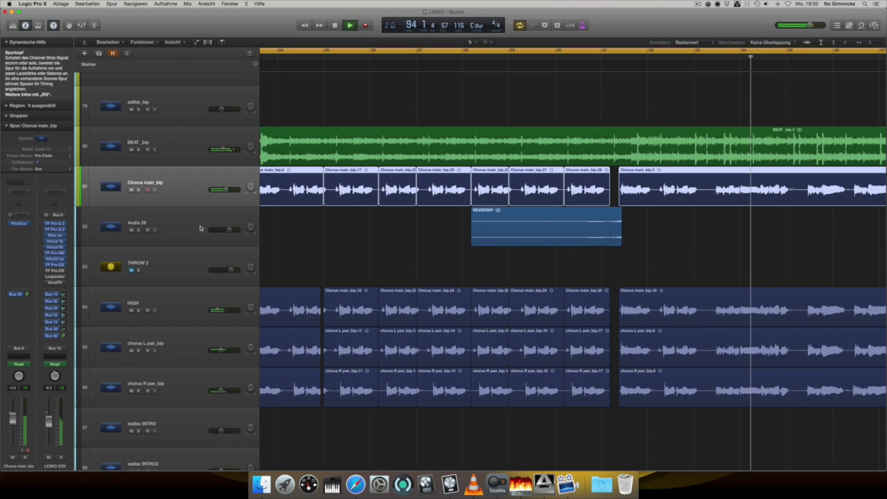
key("space")
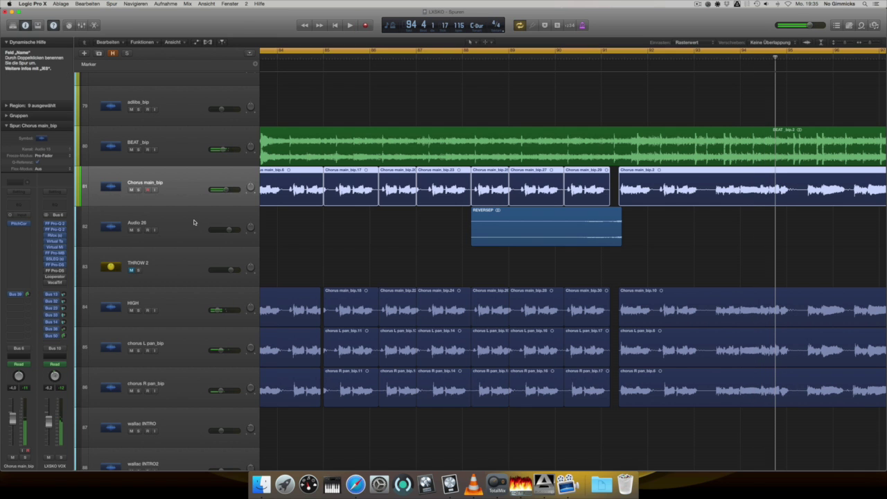
left_click(194, 224)
scroll(398, 238, "left", 3)
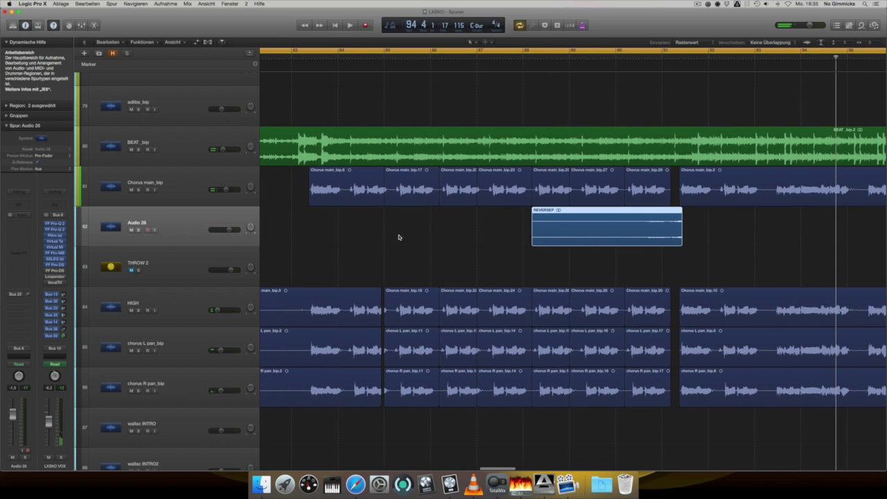
scroll(341, 206, "up", 1)
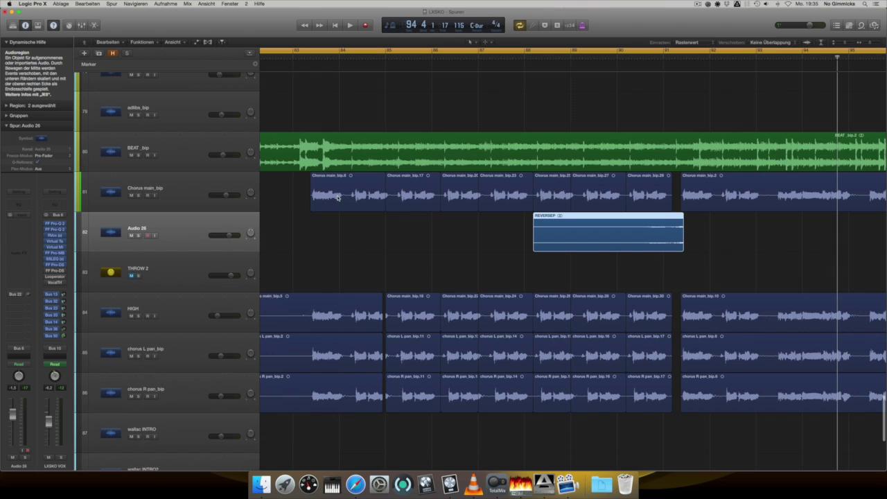
scroll(385, 201, "down", 1)
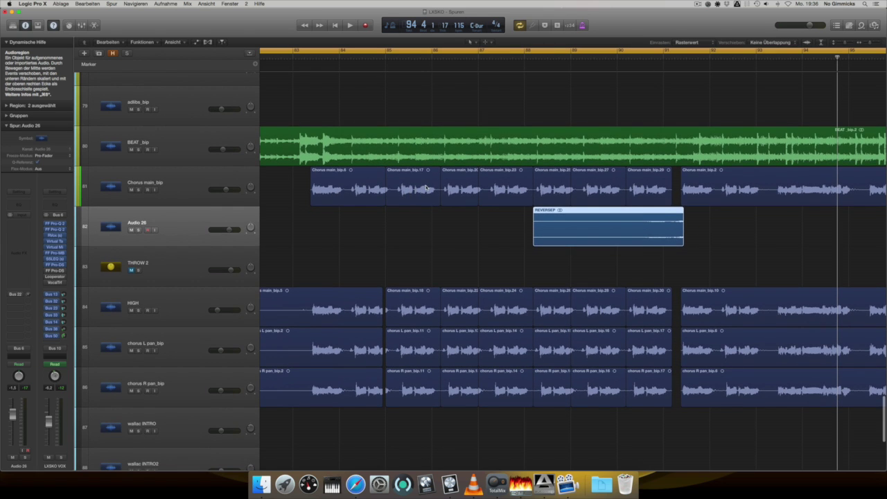
left_click(411, 188)
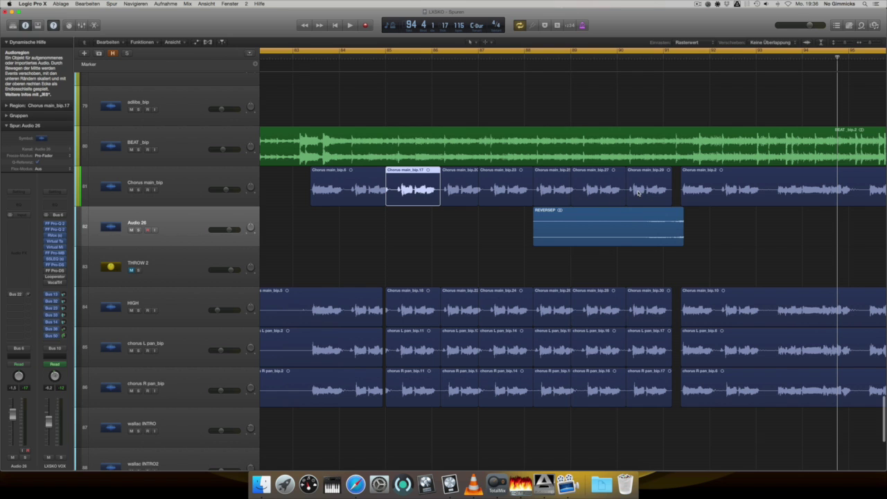
left_click(639, 228)
key("ctrl+s")
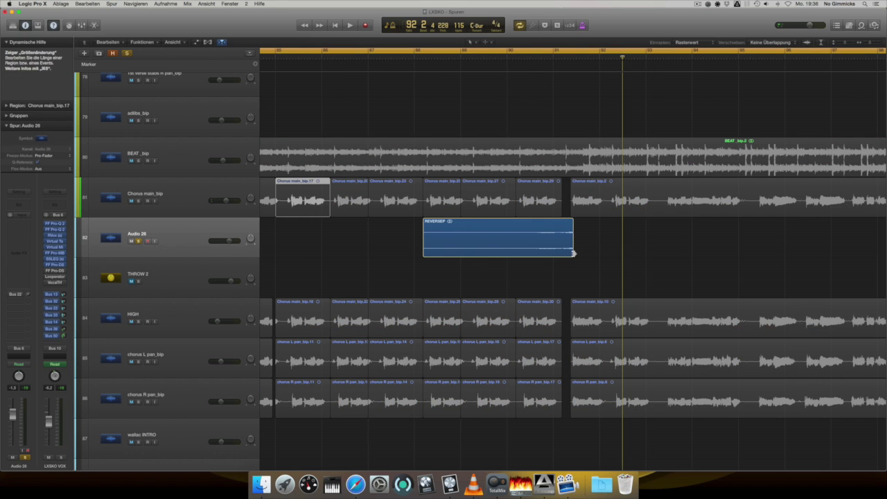
left_click_drag(571, 254, 710, 252)
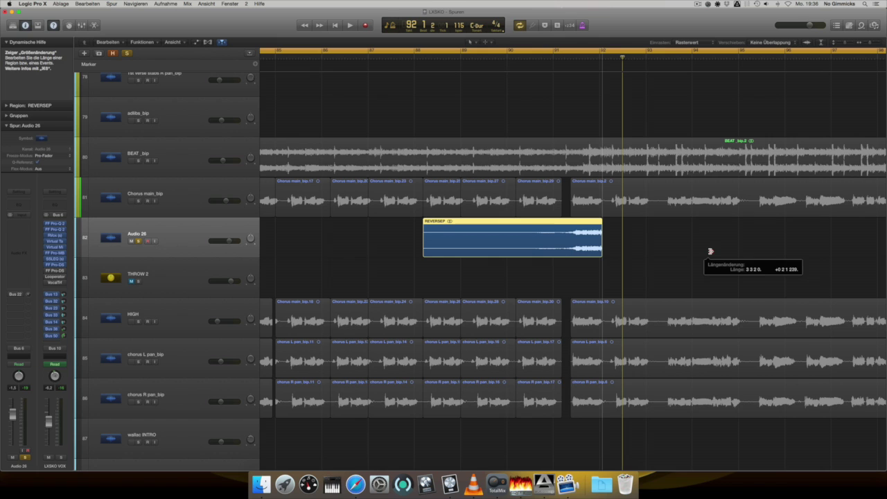
left_click(506, 53)
key("space")
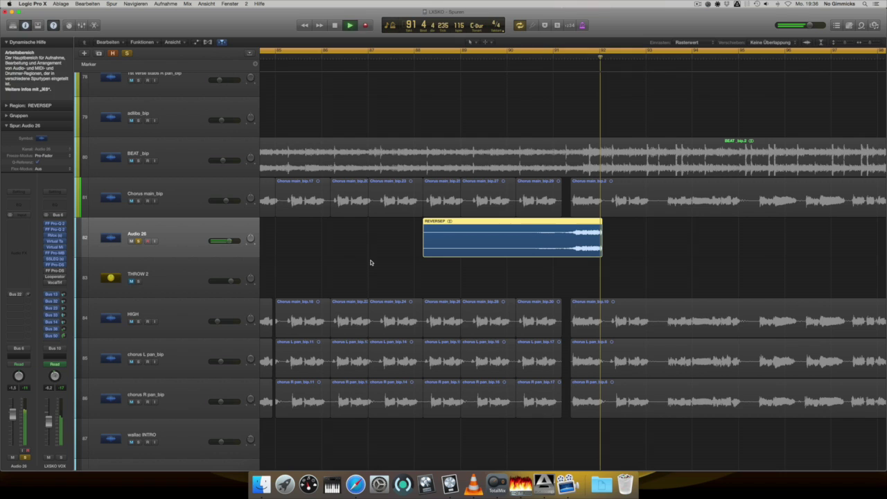
key("space")
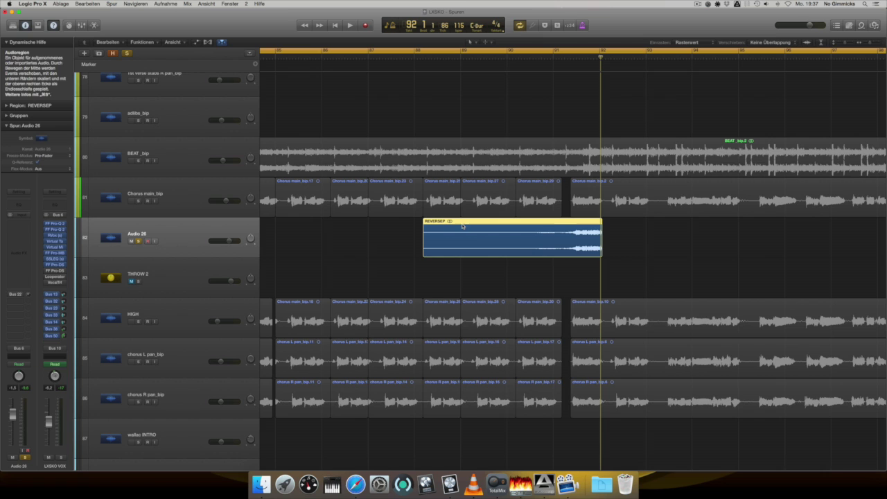
key("ctrl+z")
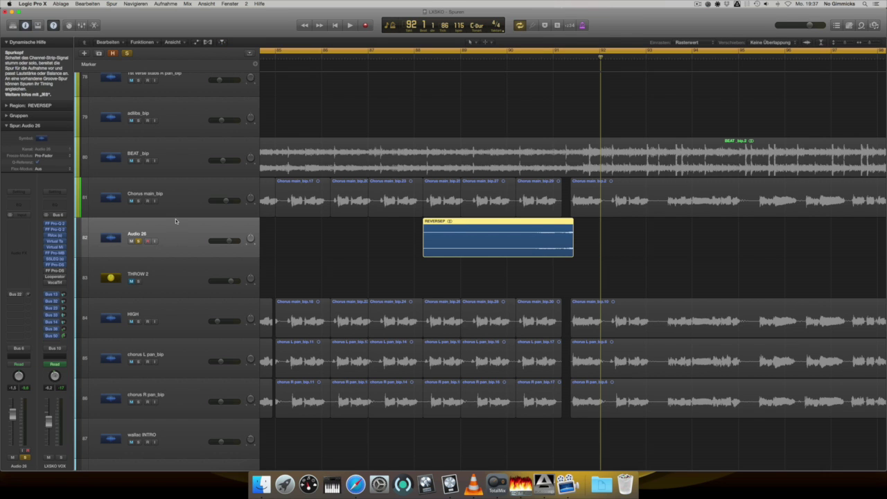
key("ctrl+a")
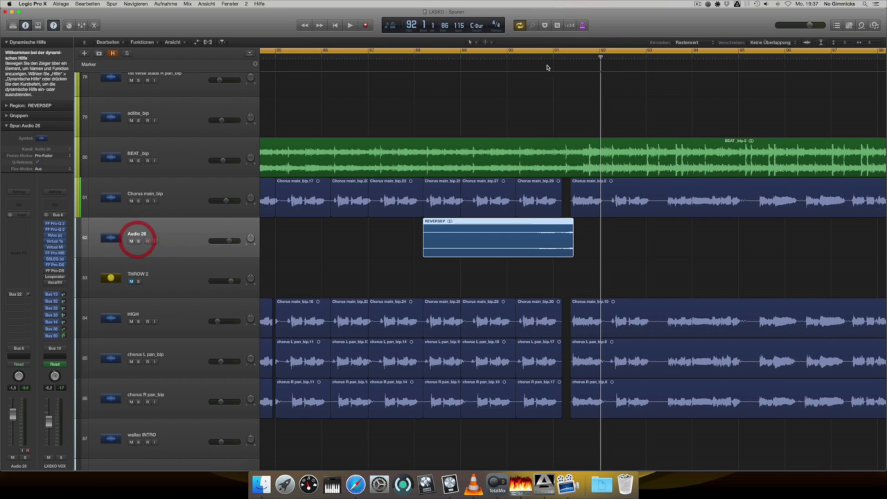
left_click(513, 57)
key("space")
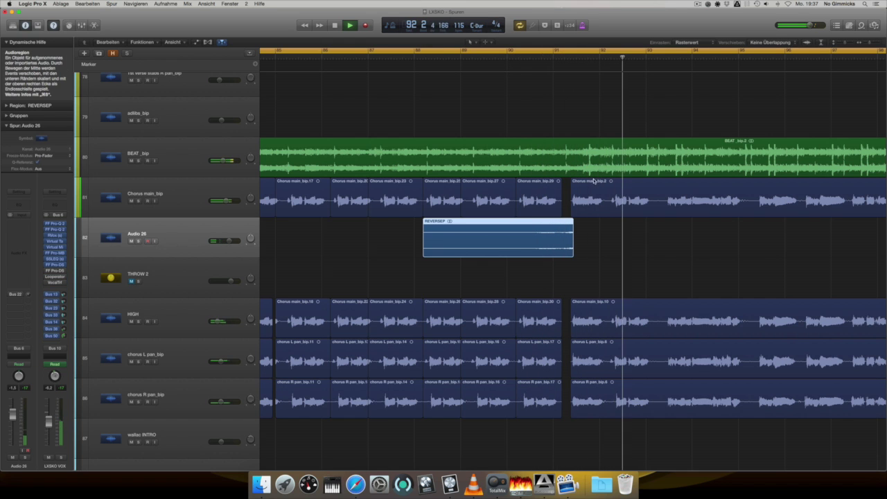
key("space")
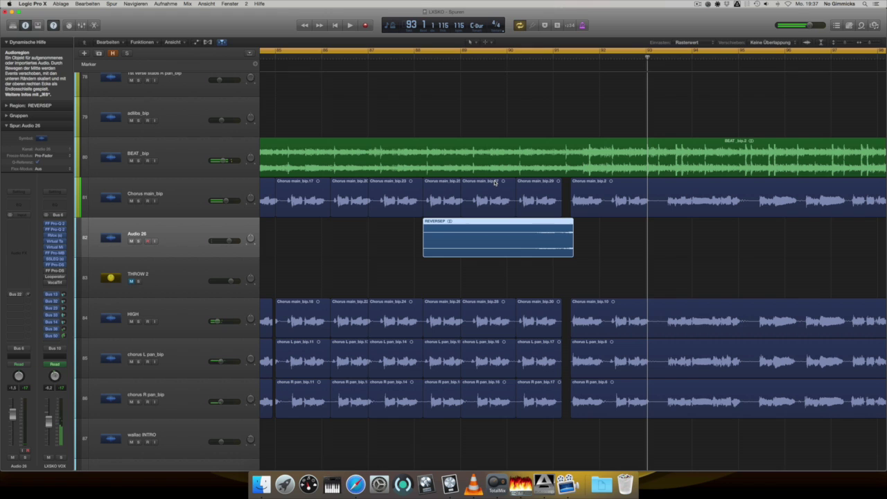